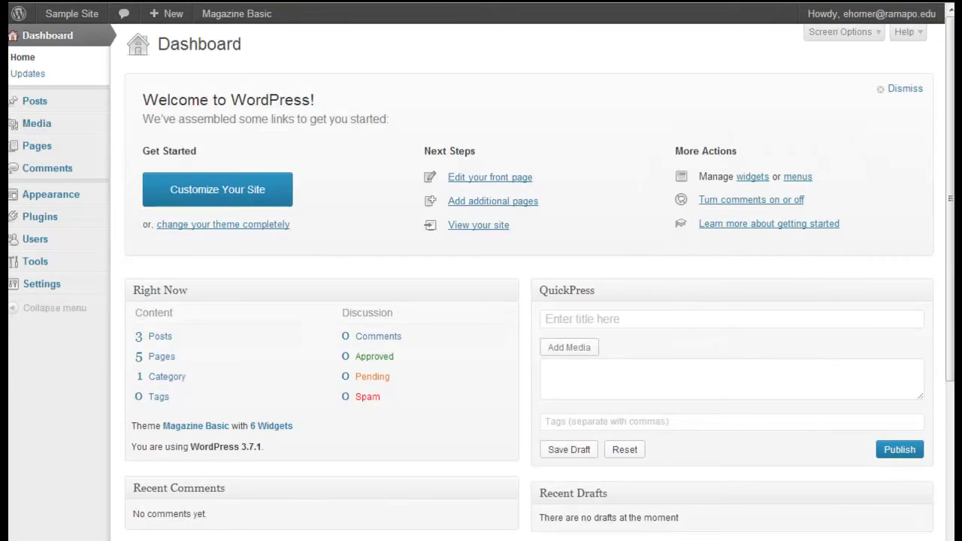
# From the Dashboard, go to the Pages entry in the admin sidebar.
pyautogui.moveTo(35, 148)
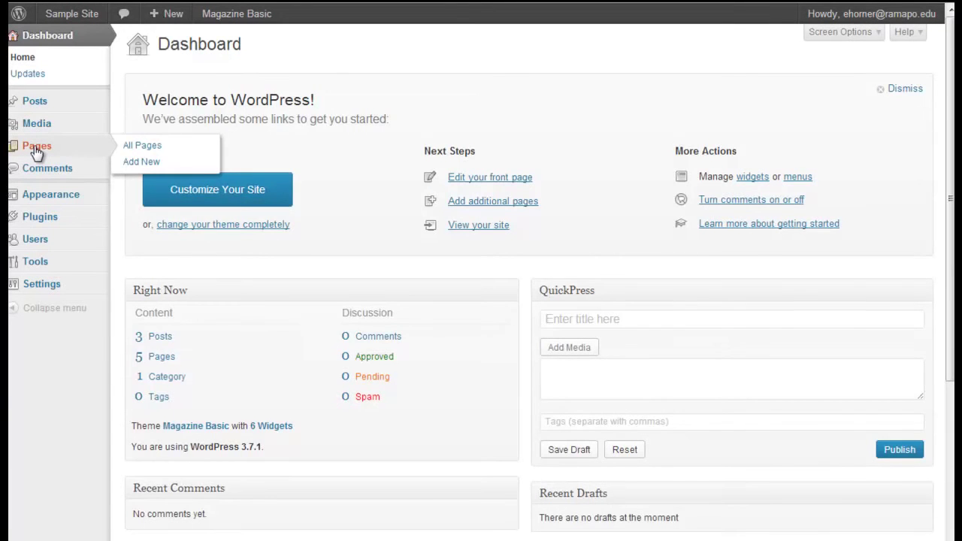
# Open Course Work from All Pages in the editor and place the cursor in its empty body.
pyautogui.click(35, 151)
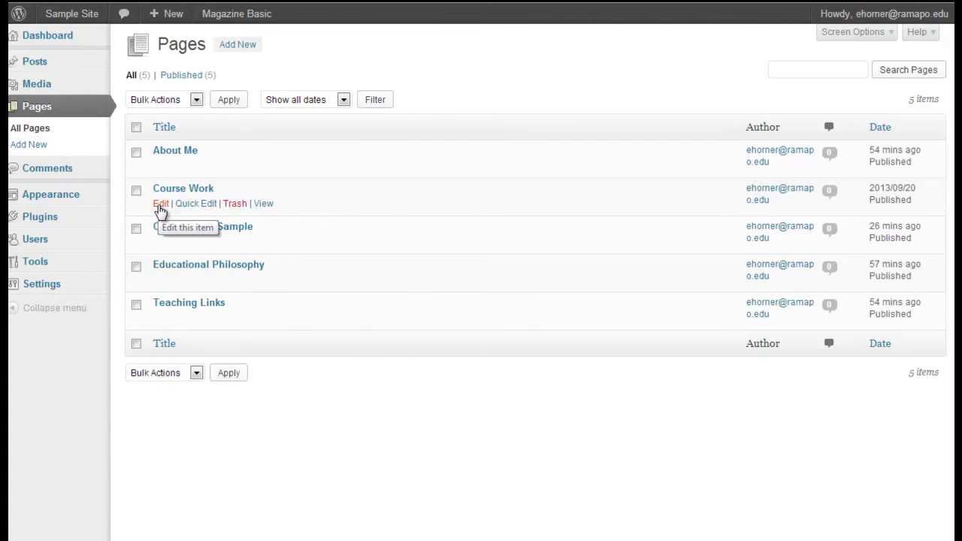
pyautogui.click(160, 211)
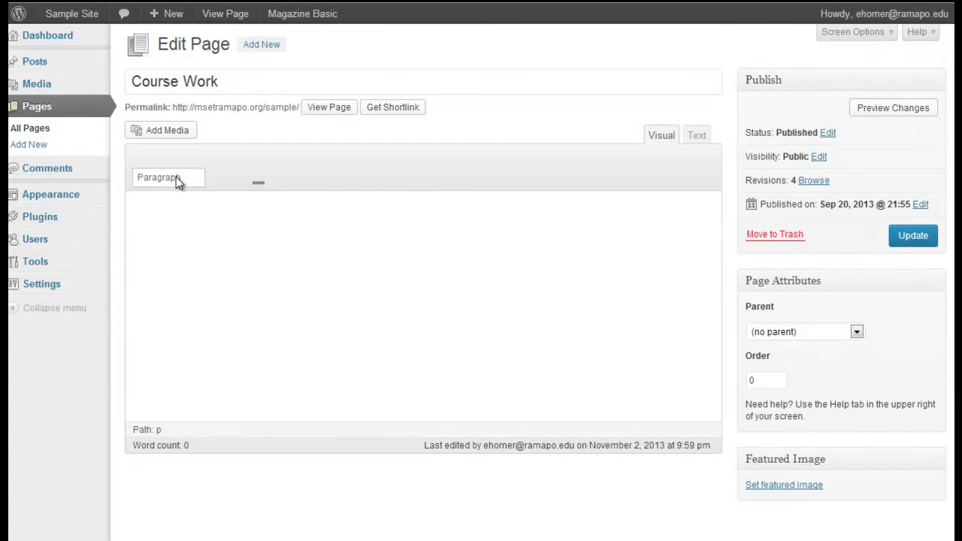
pyautogui.click(179, 221)
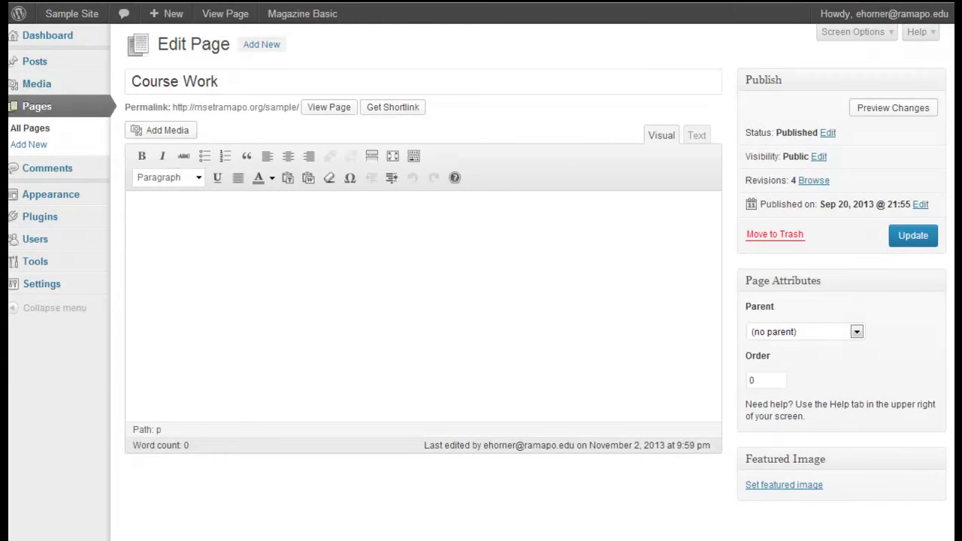
# Maximize the EDTC 631 Portfolio Requirements window and select the MSET Ramapo College course list.
pyautogui.moveTo(919, 77); pyautogui.dragTo(268, 142)
pyautogui.doubleClick(267, 142)
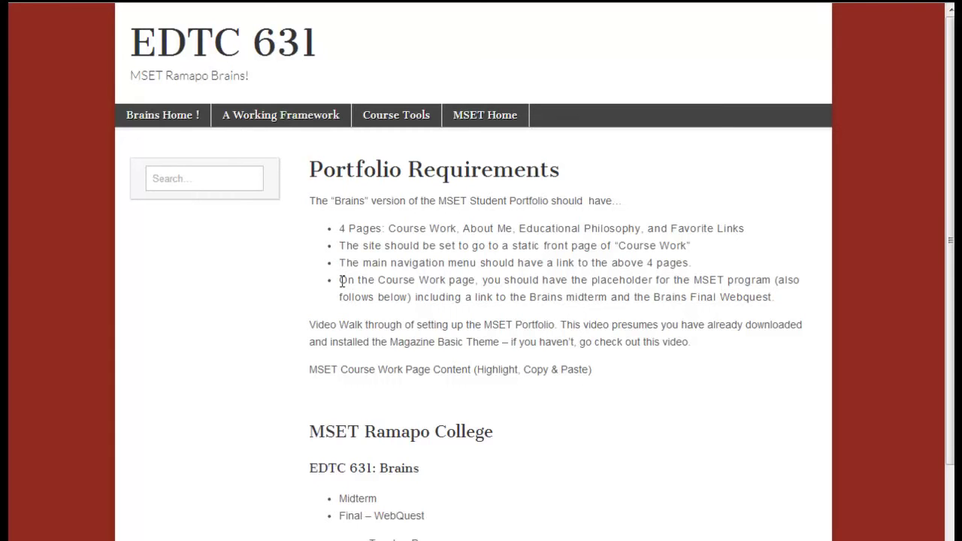
pyautogui.scroll(-2, 333, 392)
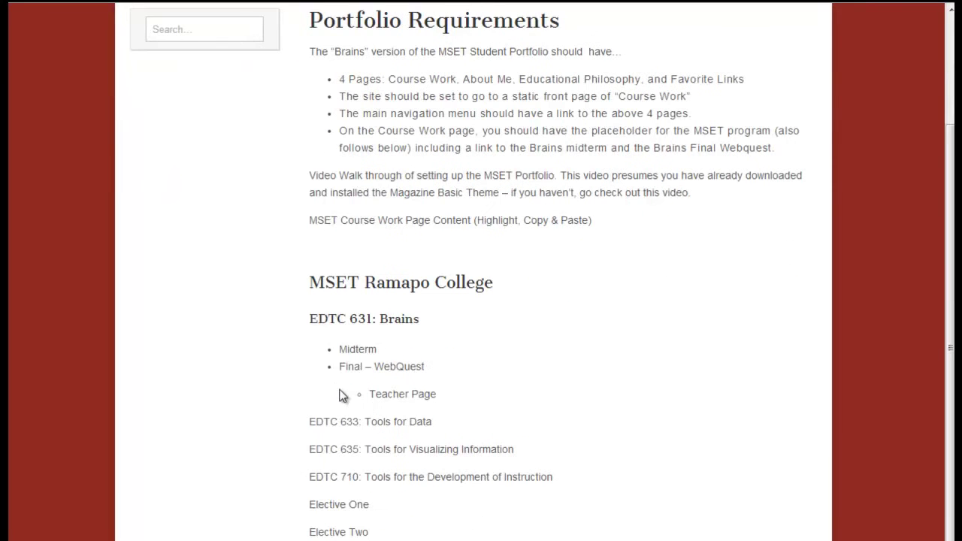
pyautogui.moveTo(308, 285); pyautogui.dragTo(399, 534)
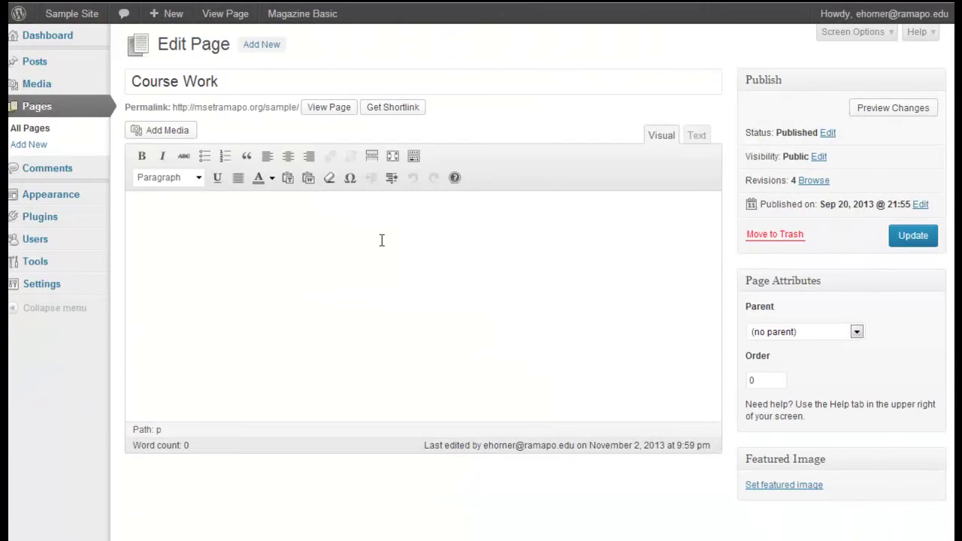
# Paste the MSET Ramapo College course list into the Course Work body and update the page.
pyautogui.click(382, 239)
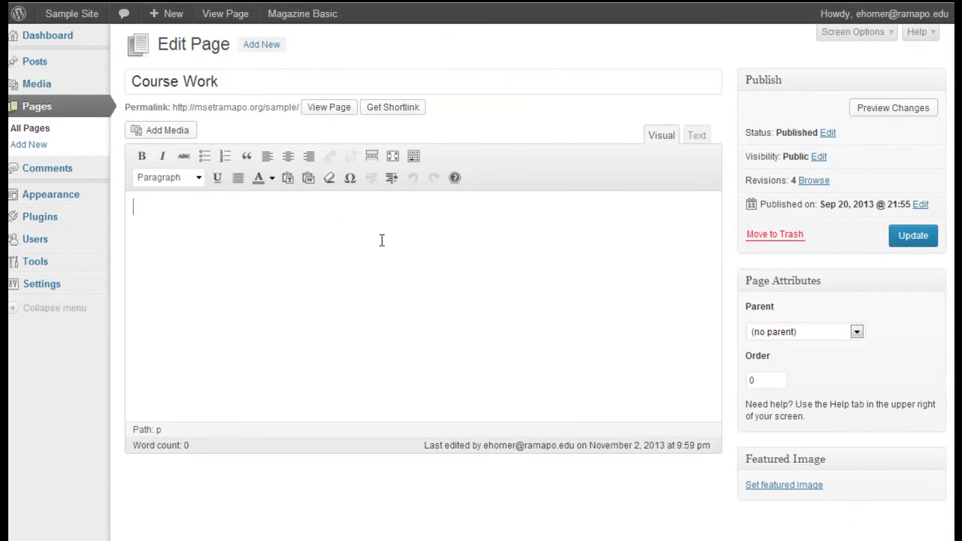
pyautogui.rightClick(230, 203)
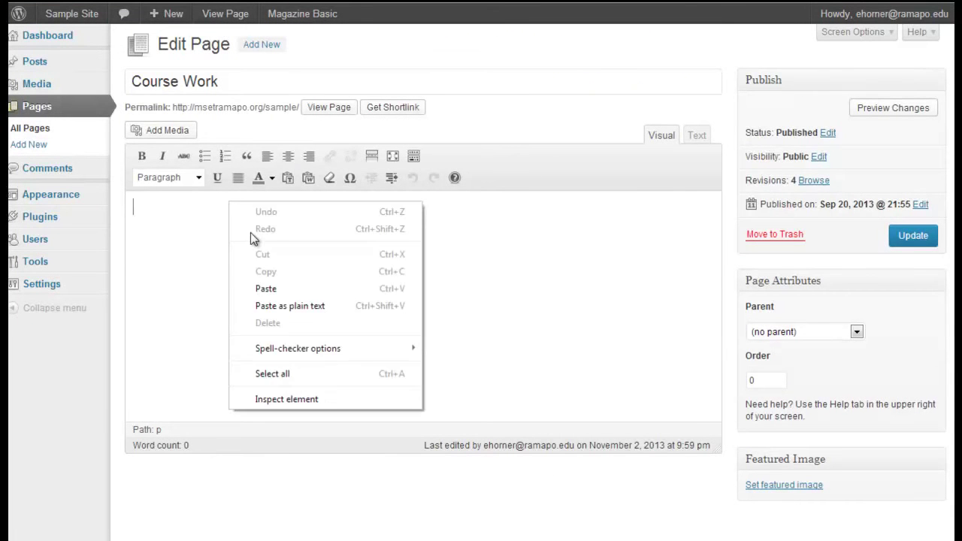
pyautogui.click(273, 289)
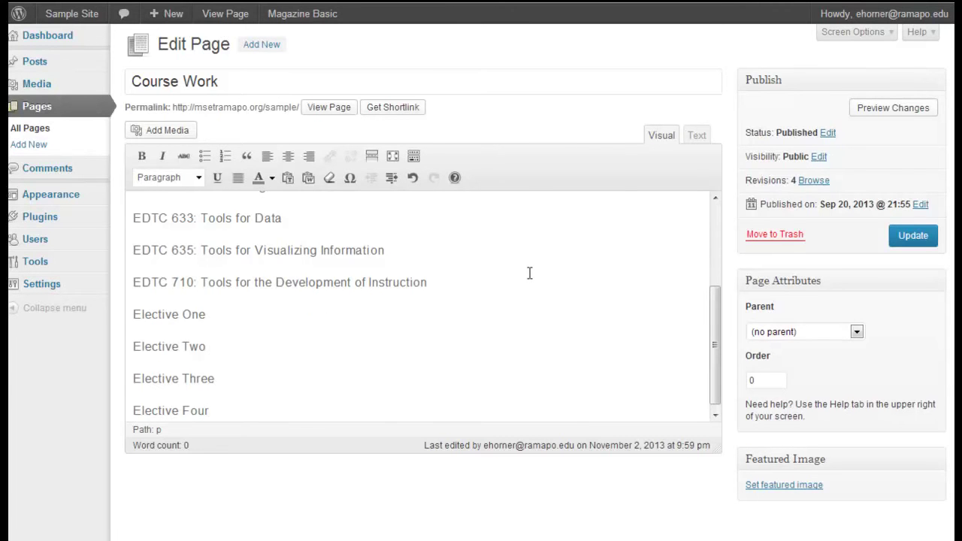
pyautogui.scroll(3, 529, 273)
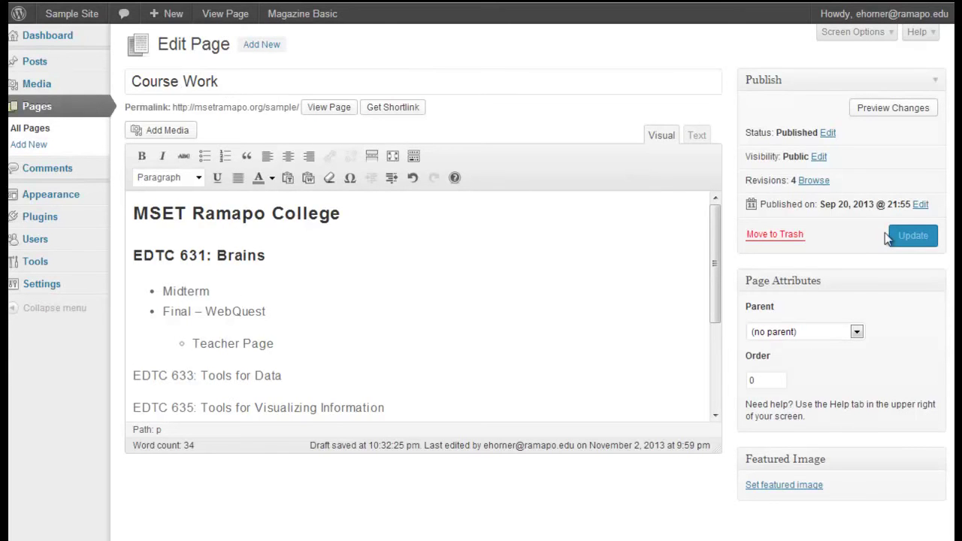
pyautogui.click(912, 239)
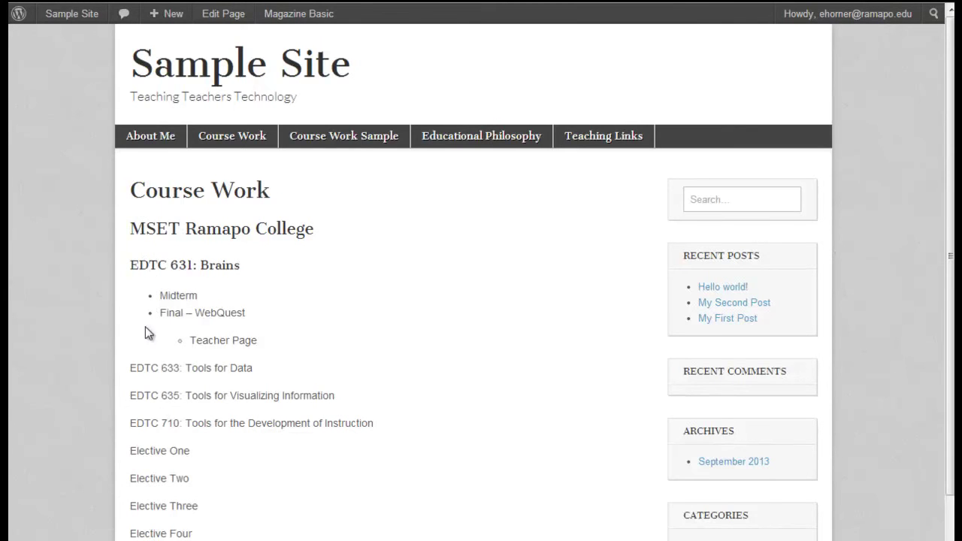
# Switch between the Course Work editor and the live page to check the saved course list.
pyautogui.hotkey('alt', 'Left')
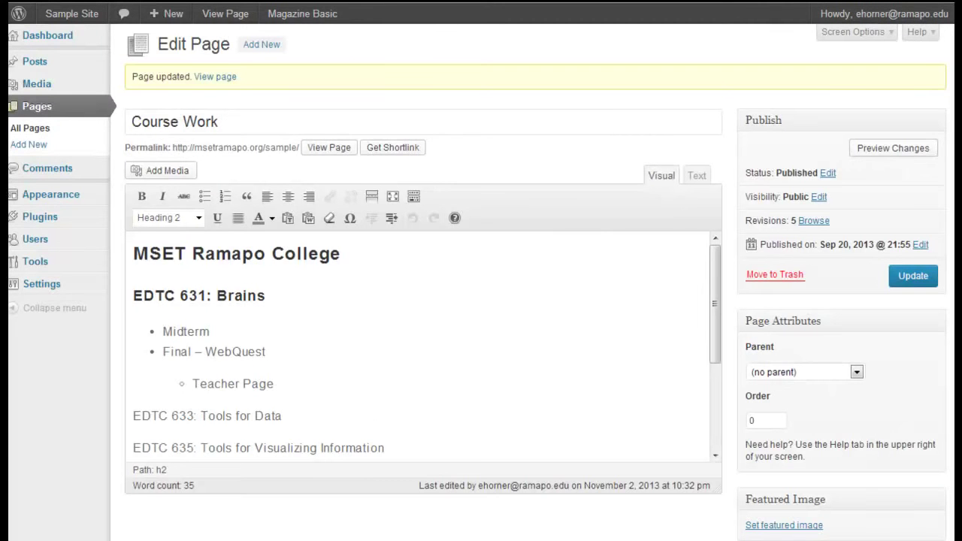
pyautogui.moveTo(97, 42)
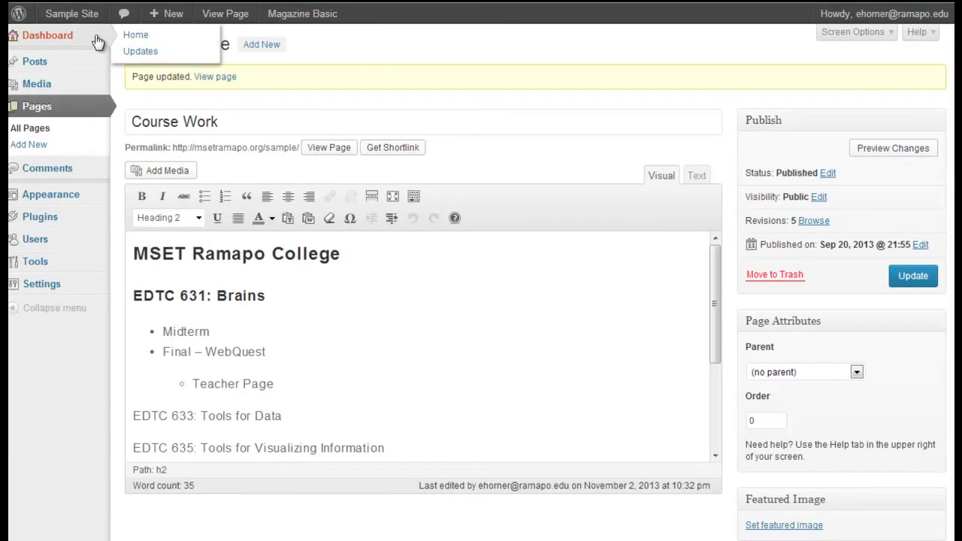
pyautogui.hotkey('alt', 'Right')
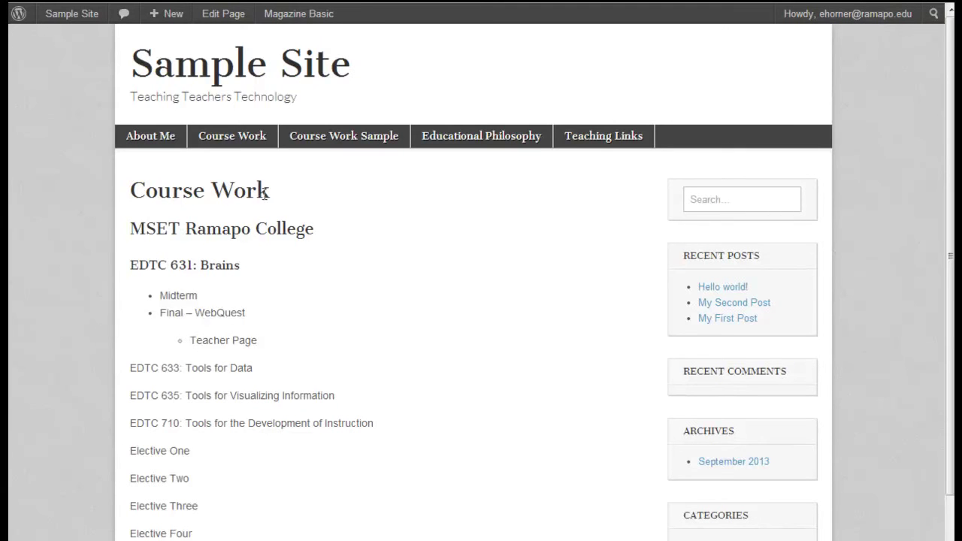
pyautogui.click(150, 136)
# Go to Appearance > Menus and save an empty menu named Menu 1.
pyautogui.hotkey('alt', 'Left')
pyautogui.moveTo(58, 197)
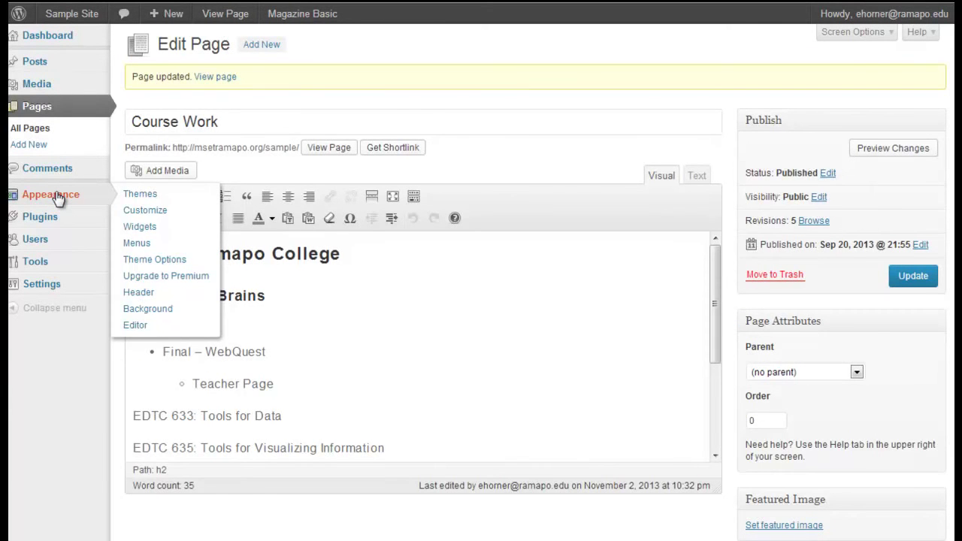
pyautogui.click(57, 198)
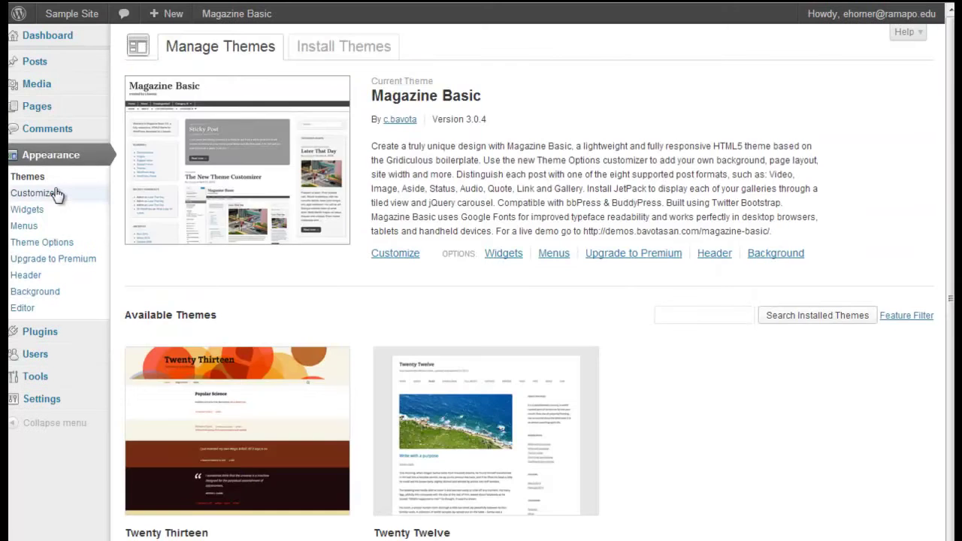
pyautogui.click(24, 230)
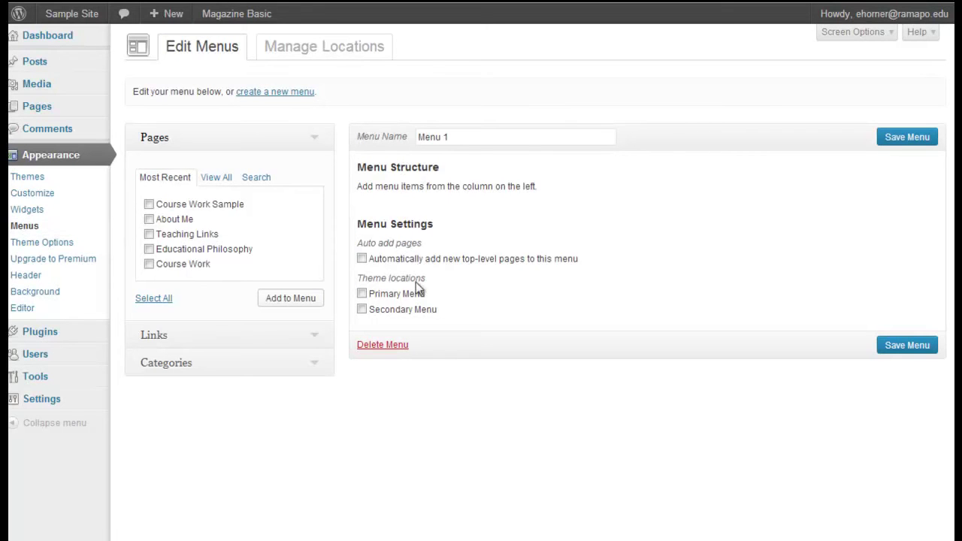
pyautogui.click(461, 137)
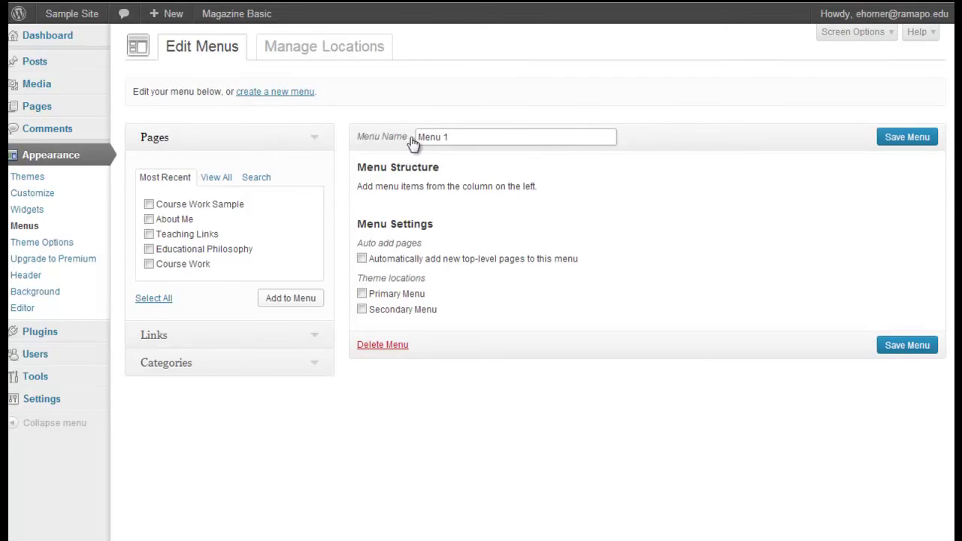
pyautogui.click(912, 142)
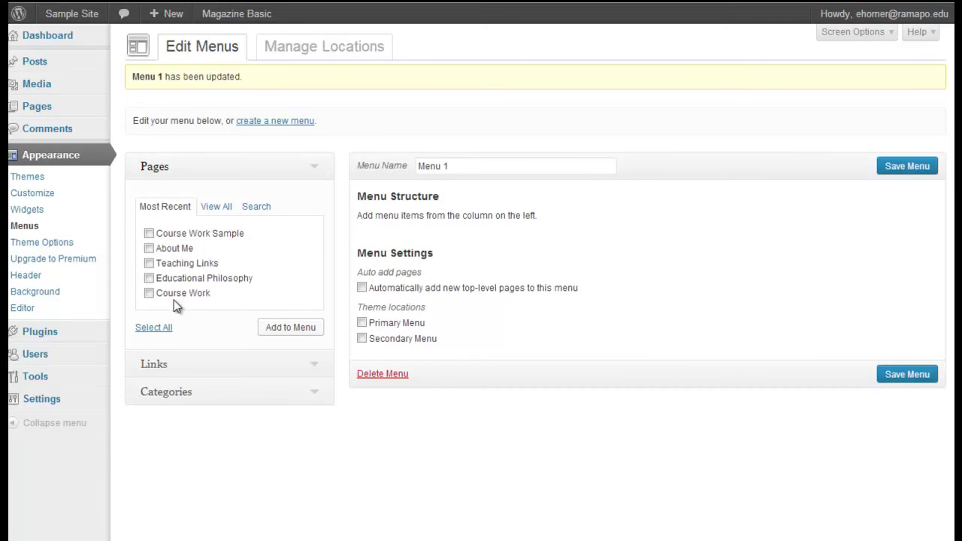
# Expand and collapse the Custom Links and Categories boxes, then show the Pages list.
pyautogui.click(190, 174)
pyautogui.click(189, 200)
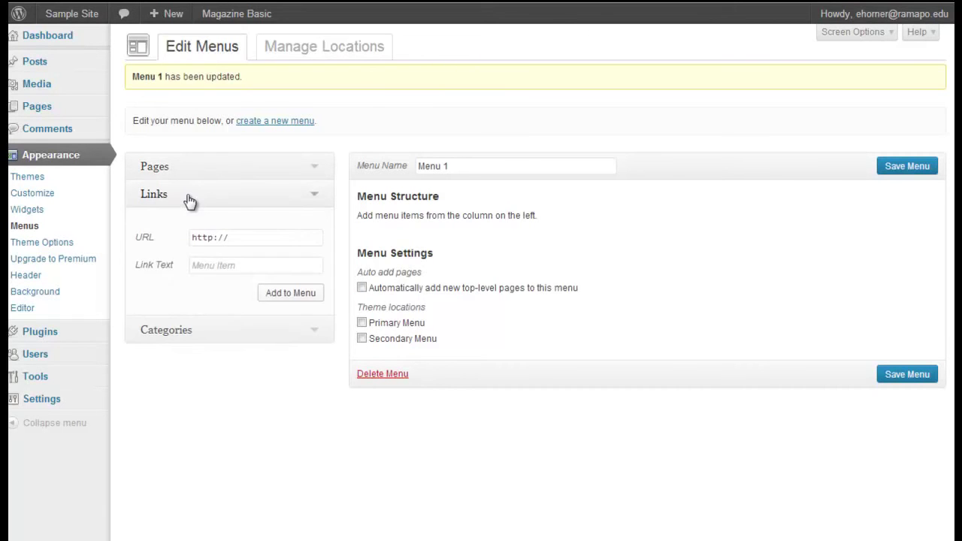
pyautogui.click(189, 200)
pyautogui.click(190, 225)
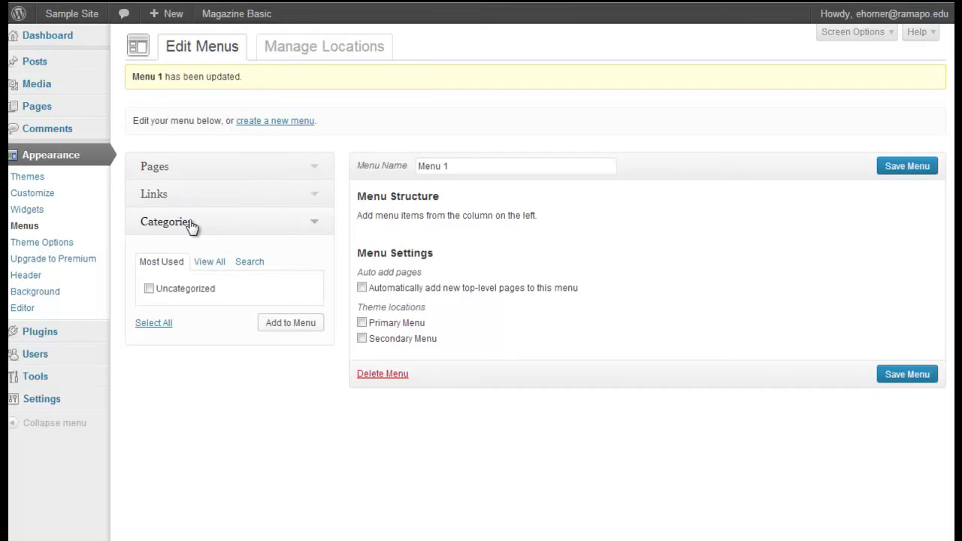
pyautogui.click(190, 224)
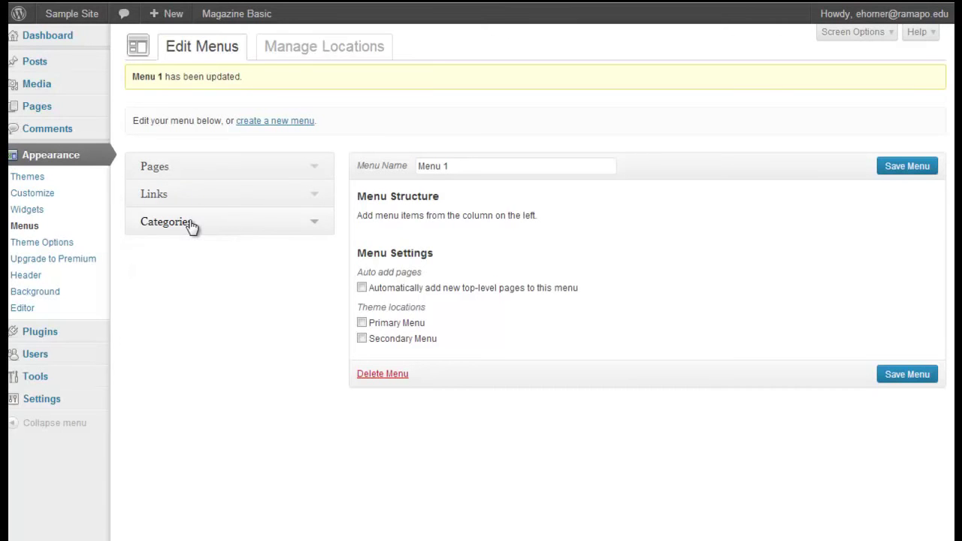
pyautogui.click(178, 172)
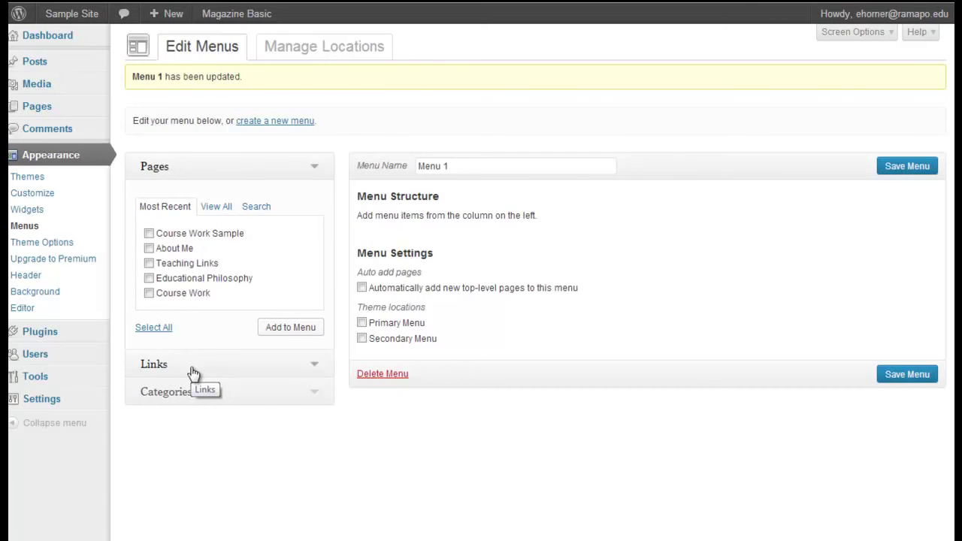
# Tick About Me, Teaching Links, Educational Philosophy and Course Work in the Pages box.
pyautogui.click(150, 249)
pyautogui.click(149, 263)
pyautogui.click(150, 279)
pyautogui.click(149, 293)
# Add the four ticked pages to Menu 1 and view Course Work on the live site.
pyautogui.click(290, 331)
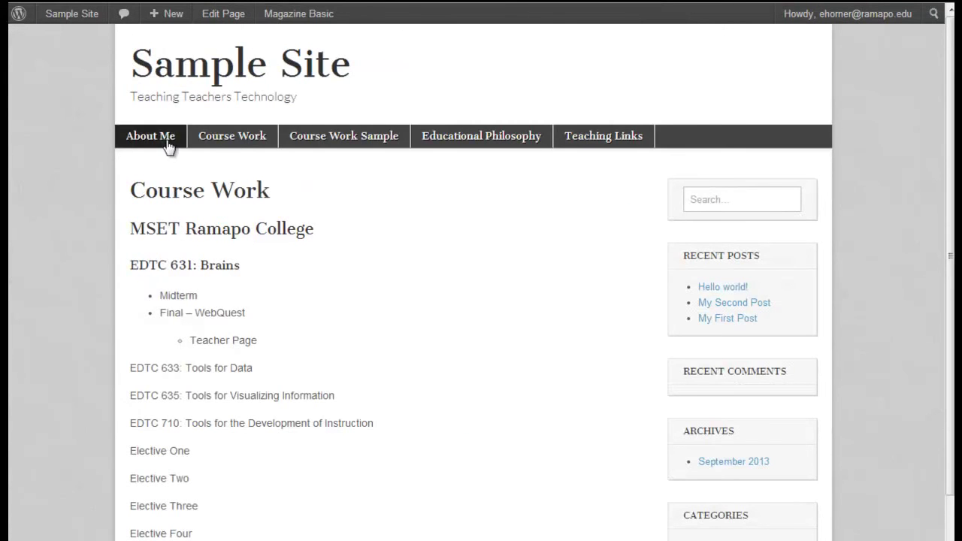
pyautogui.click(252, 143)
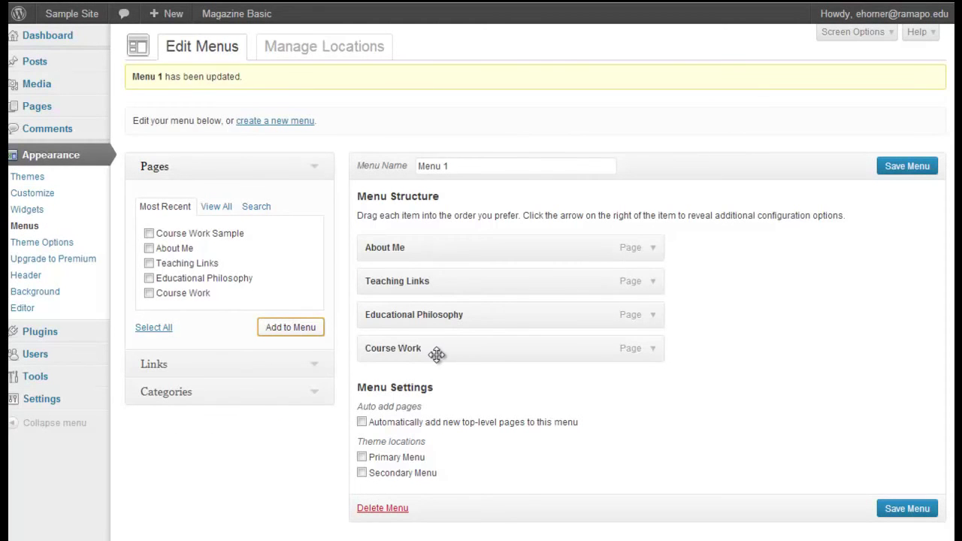
# Move Course Work to the top and About Me to the bottom, set as Primary Menu, and save.
pyautogui.moveTo(431, 354); pyautogui.dragTo(401, 245)
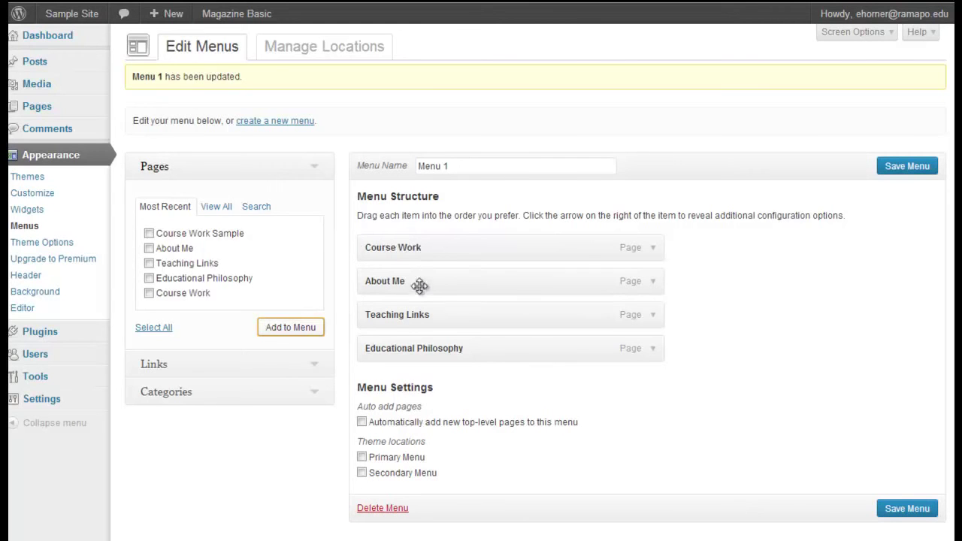
pyautogui.moveTo(543, 282); pyautogui.dragTo(528, 356)
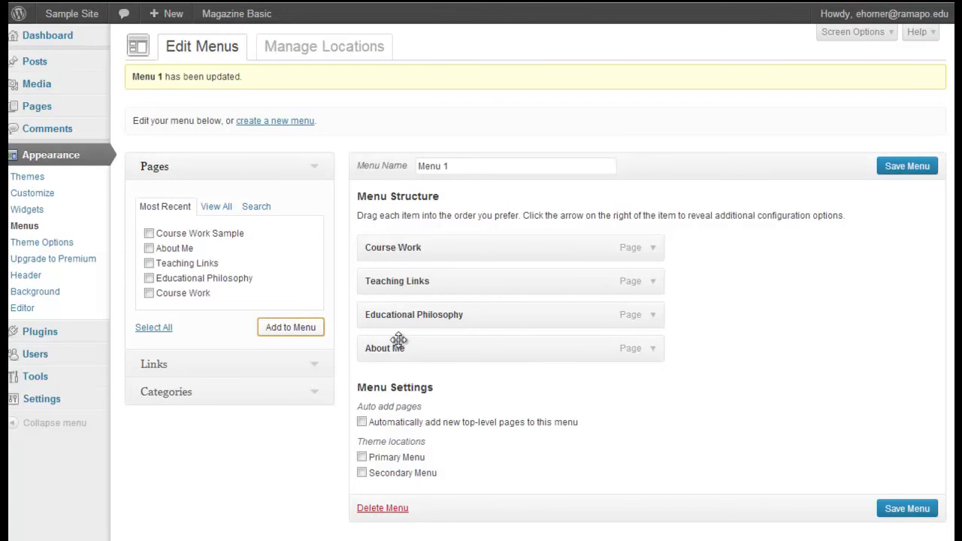
pyautogui.click(362, 458)
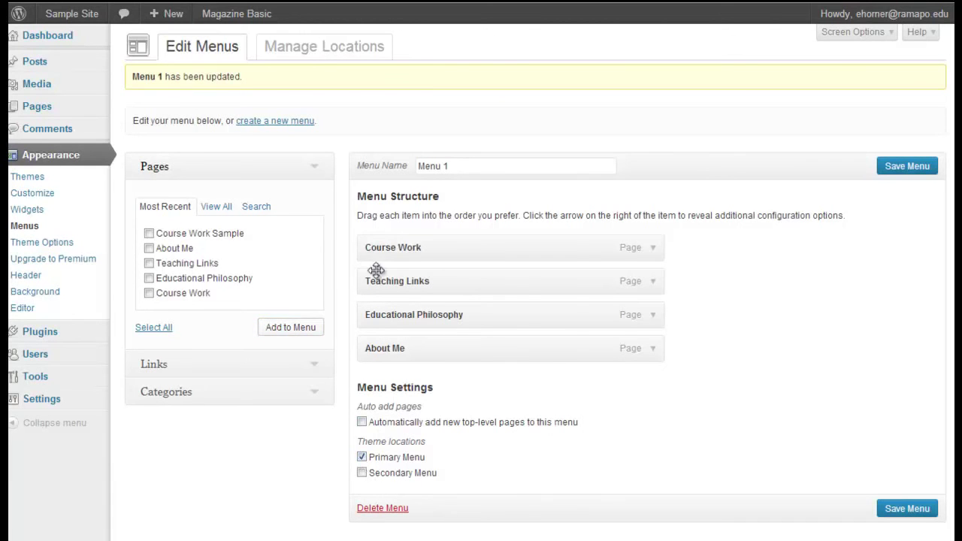
pyautogui.click(906, 171)
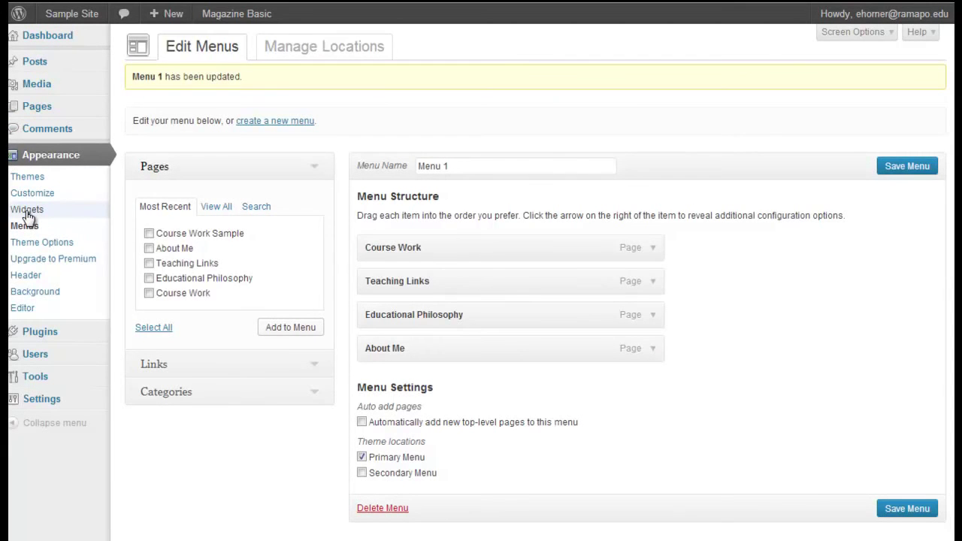
# In Widgets, delete Recent Posts, Recent Comments, Archives and Categories from First Sidebar.
pyautogui.click(27, 211)
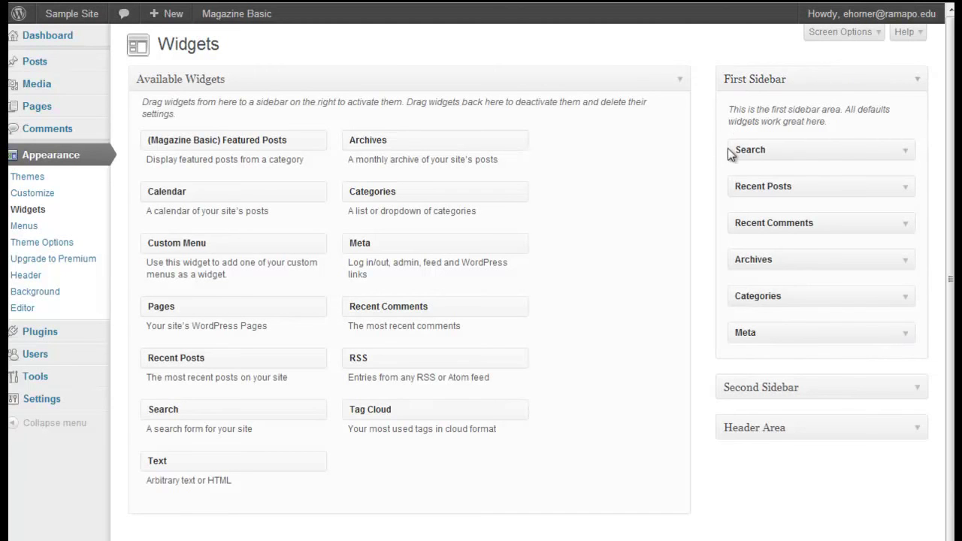
pyautogui.click(905, 190)
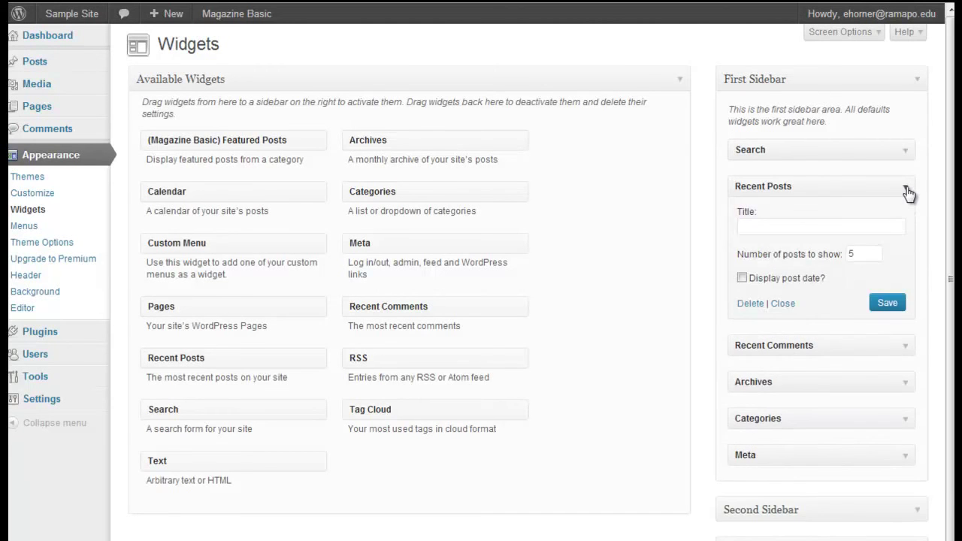
pyautogui.click(748, 306)
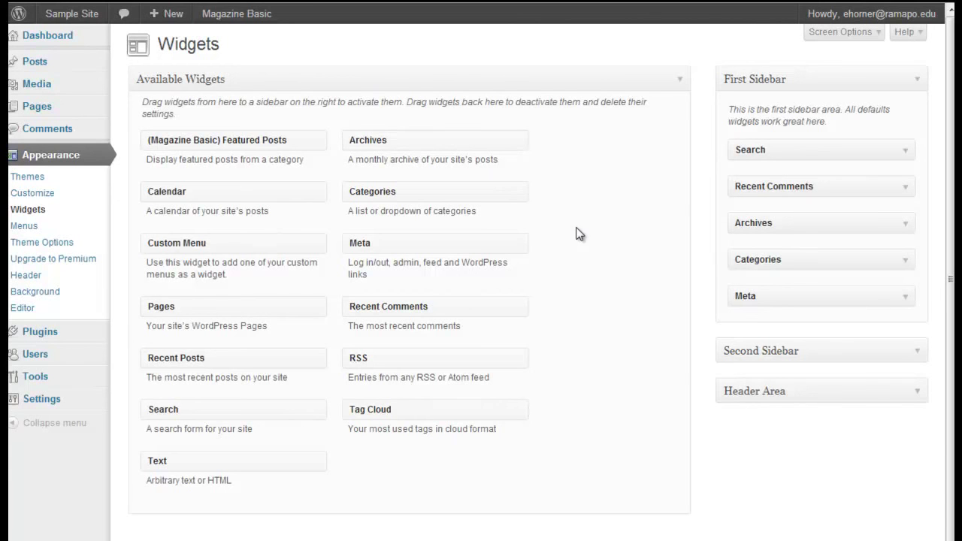
pyautogui.click(893, 189)
pyautogui.click(751, 283)
pyautogui.click(903, 189)
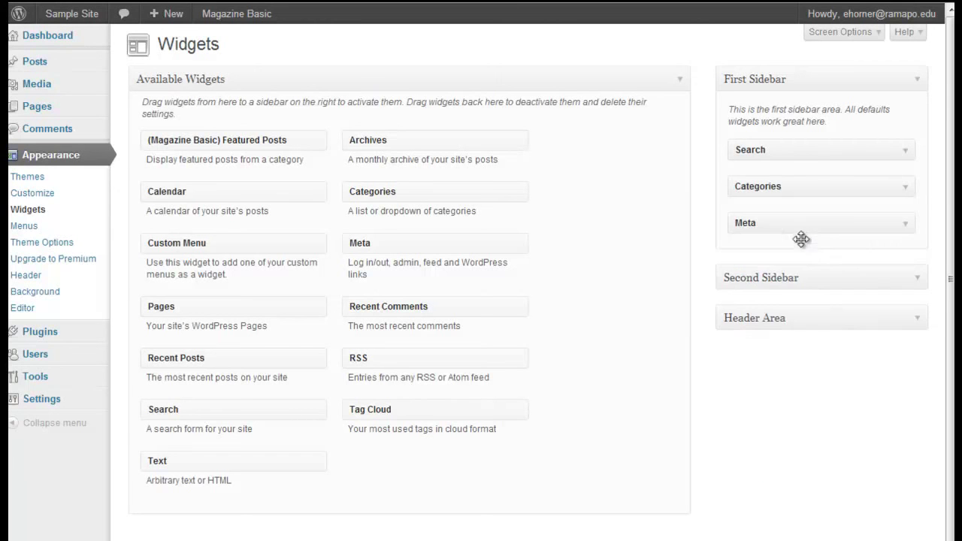
pyautogui.click(905, 188)
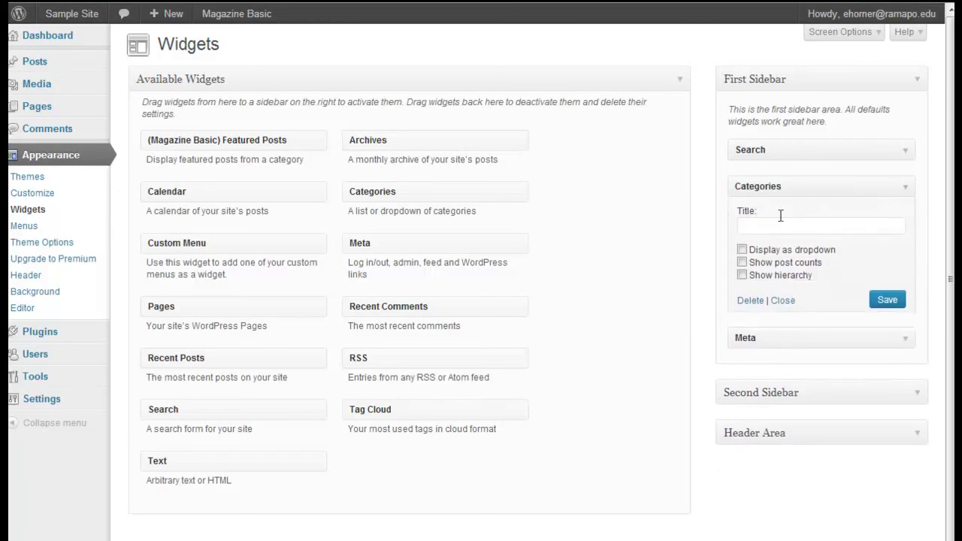
pyautogui.click(749, 302)
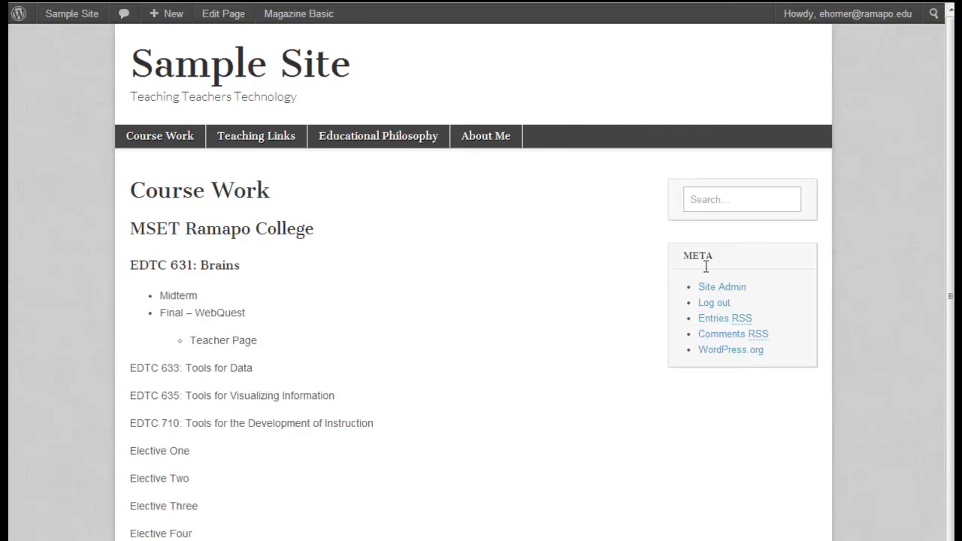
# Highlight the leftover META heading in the live Course Work page's sidebar.
pyautogui.moveTo(686, 257); pyautogui.dragTo(716, 251)
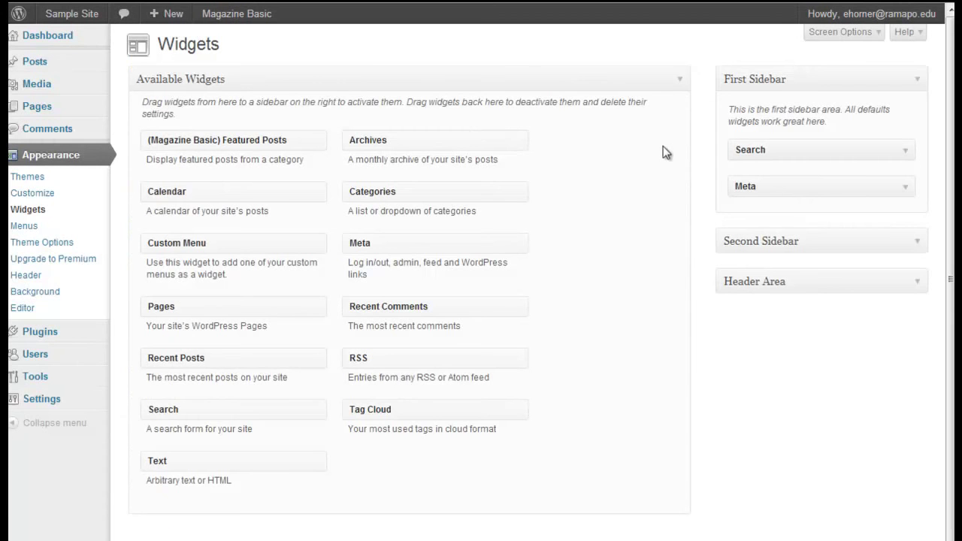
# Delete the Meta widget, add a Calendar widget below Search, and save it.
pyautogui.click(905, 188)
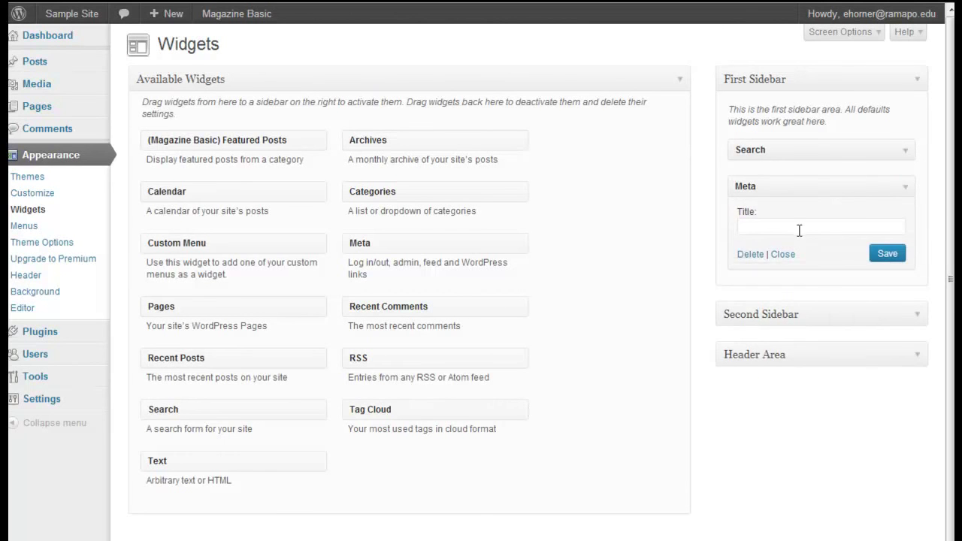
pyautogui.click(749, 254)
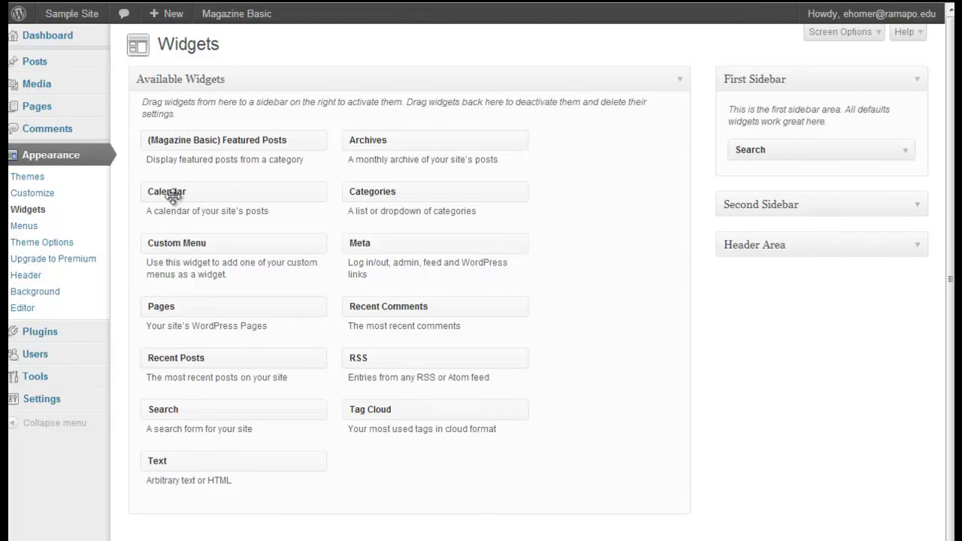
pyautogui.moveTo(172, 195); pyautogui.dragTo(765, 185)
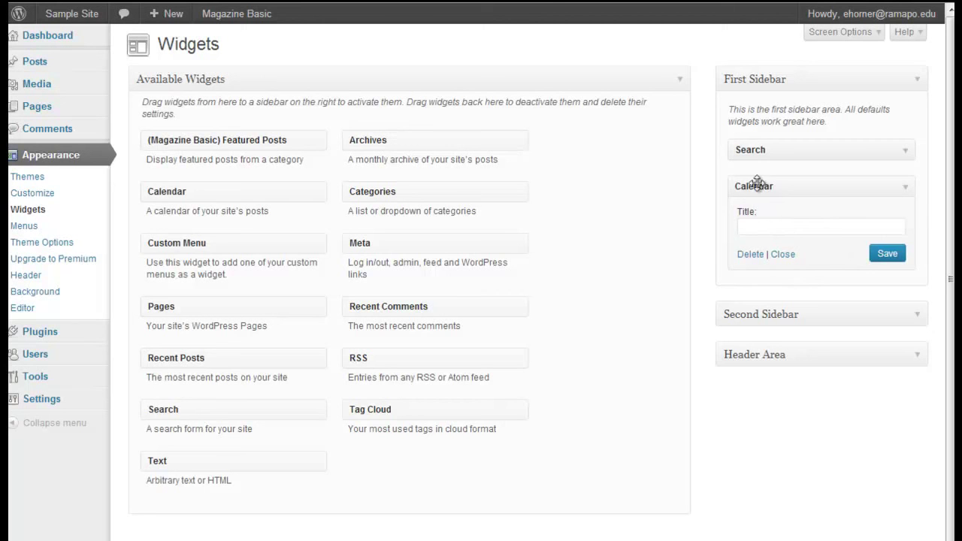
pyautogui.click(887, 254)
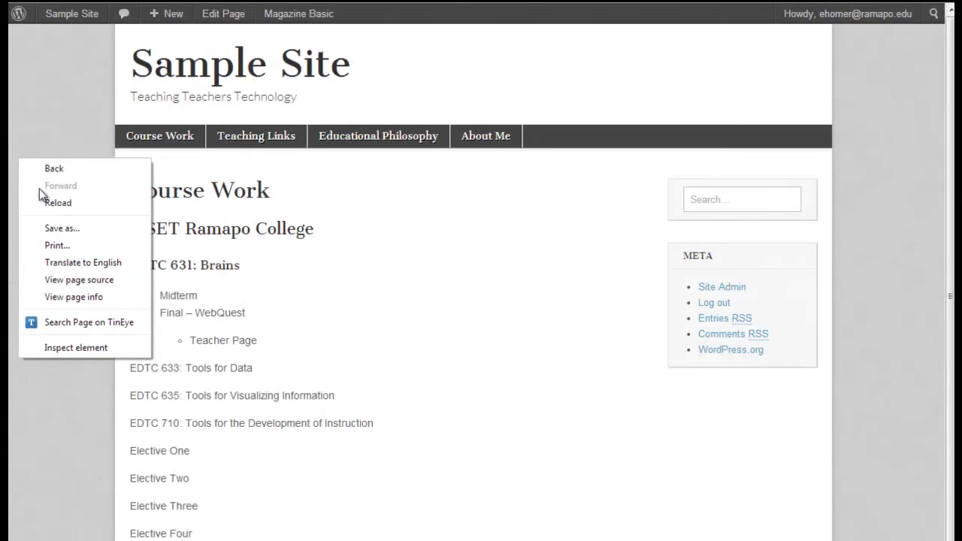
# Reload the live Course Work page to show the November 2013 calendar in the sidebar.
pyautogui.click(50, 203)
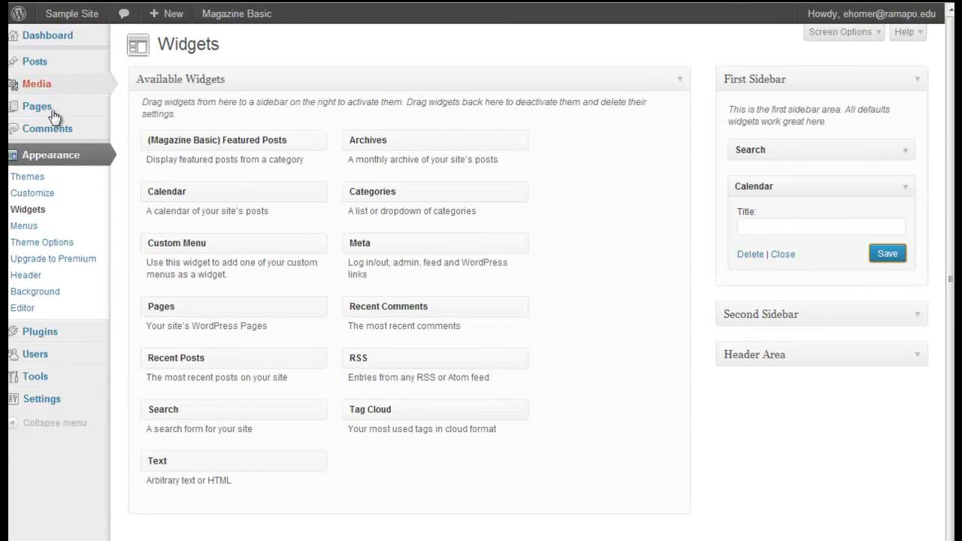
# In Theme Options, set Layout's Main Content Width to 66% and Save & Publish.
pyautogui.click(40, 250)
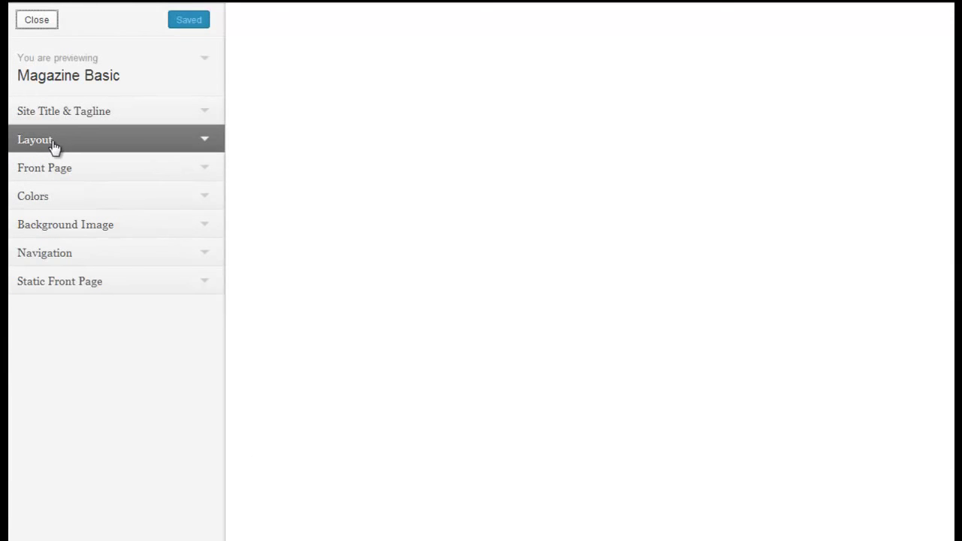
pyautogui.click(50, 142)
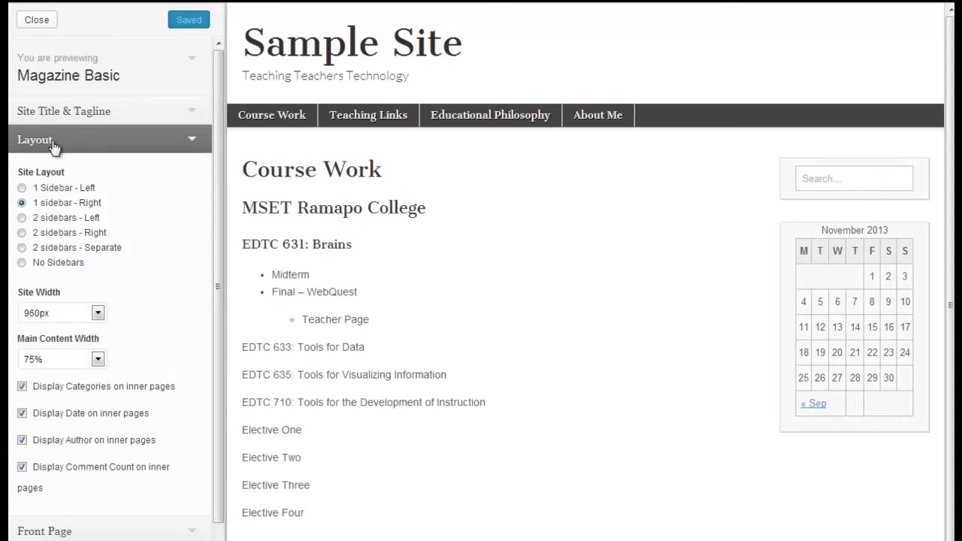
pyautogui.click(41, 362)
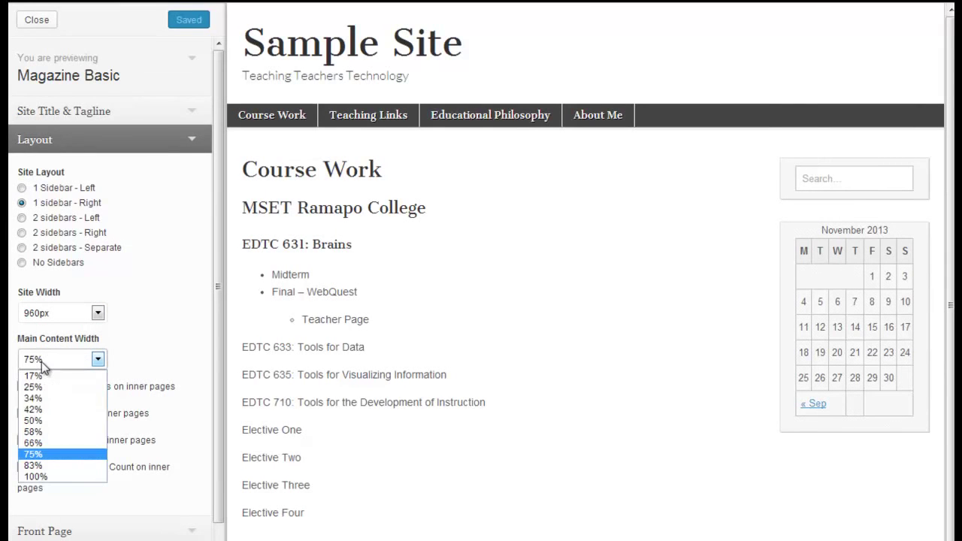
pyautogui.click(45, 443)
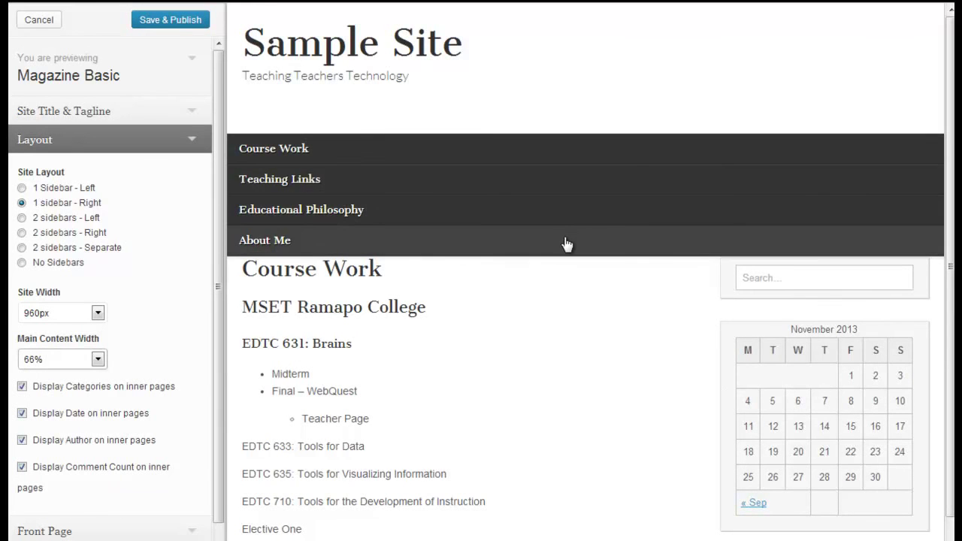
pyautogui.click(184, 23)
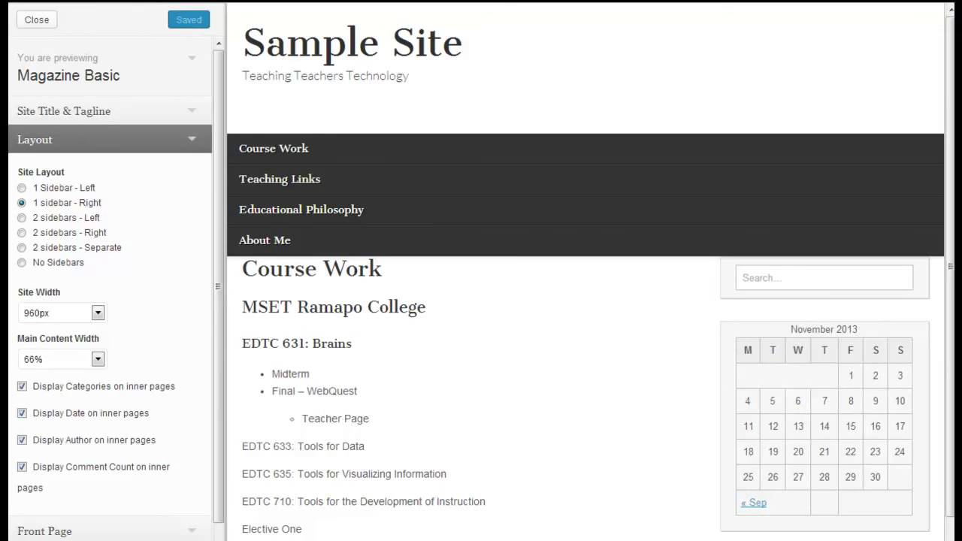
pyautogui.click(39, 19)
# Reload the Course Work page and highlight the Midterm and Final – WebQuest items.
pyautogui.rightClick(49, 87)
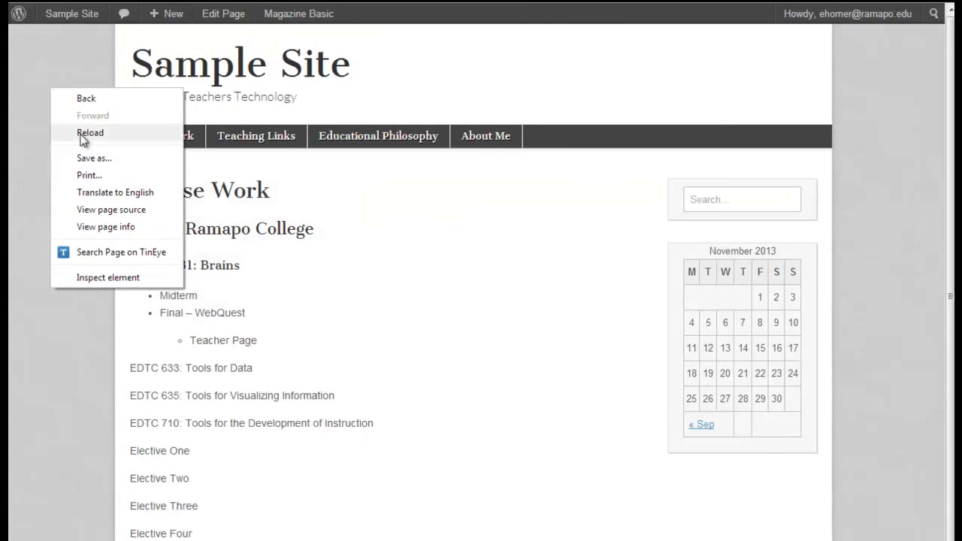
pyautogui.click(82, 131)
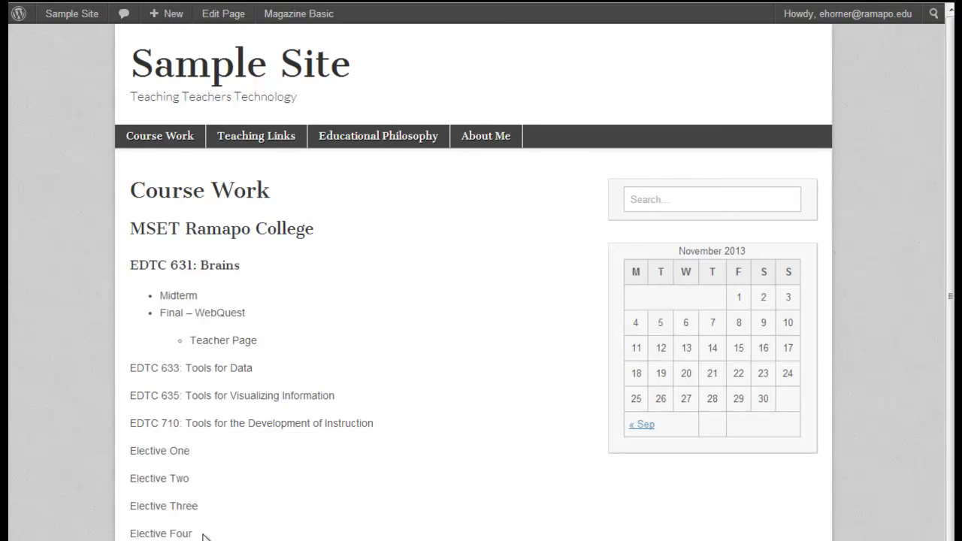
pyautogui.moveTo(160, 295); pyautogui.dragTo(251, 308)
pyautogui.click(161, 311)
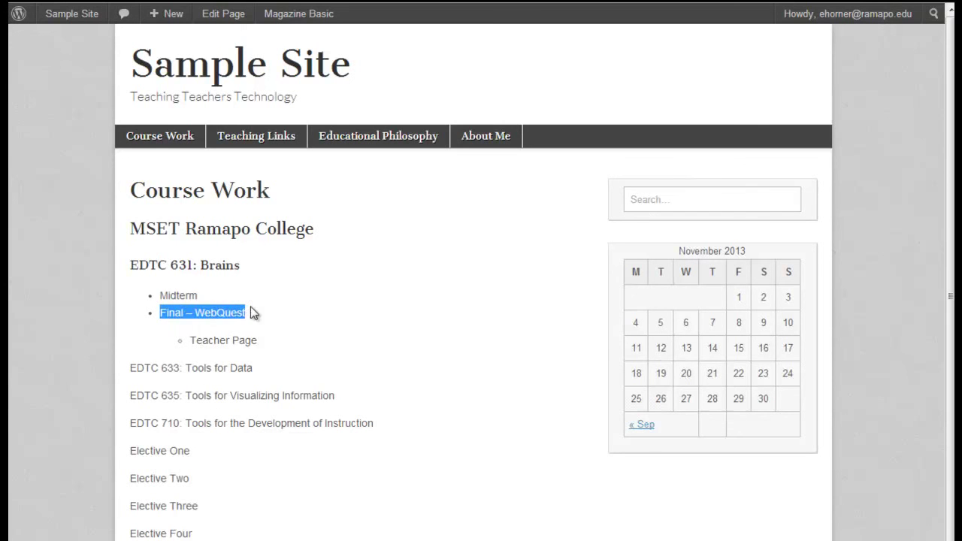